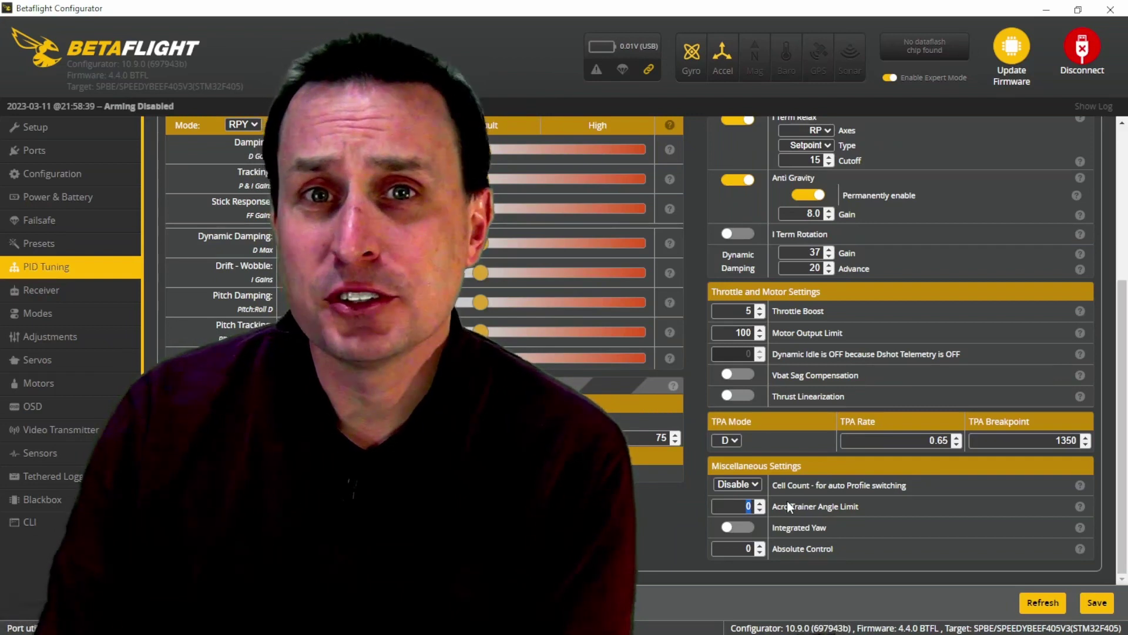
- Set the Acro Trainer Angle Limit to 45 and save the PID tuning settings
{"action": "type", "text": "45"}
{"action": "left_click", "coordinate": [1084, 605]}
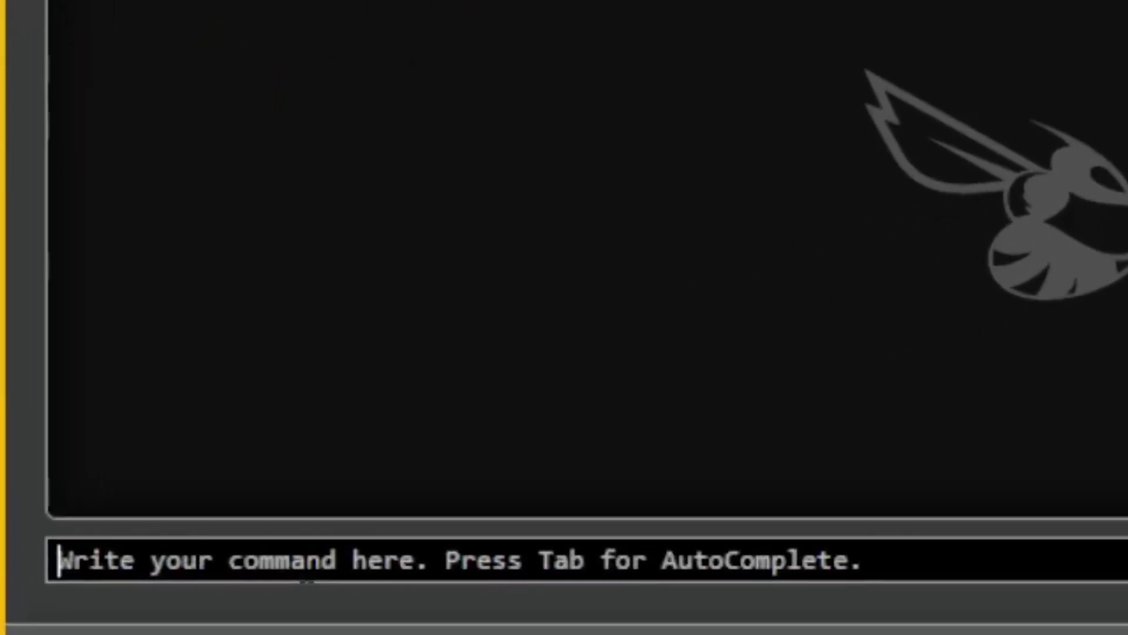
- Run the STATUS command in the CLI and copy the complete build key from its output
{"action": "type", "text": "sTATUS"}
{"action": "key", "text": "Return"}
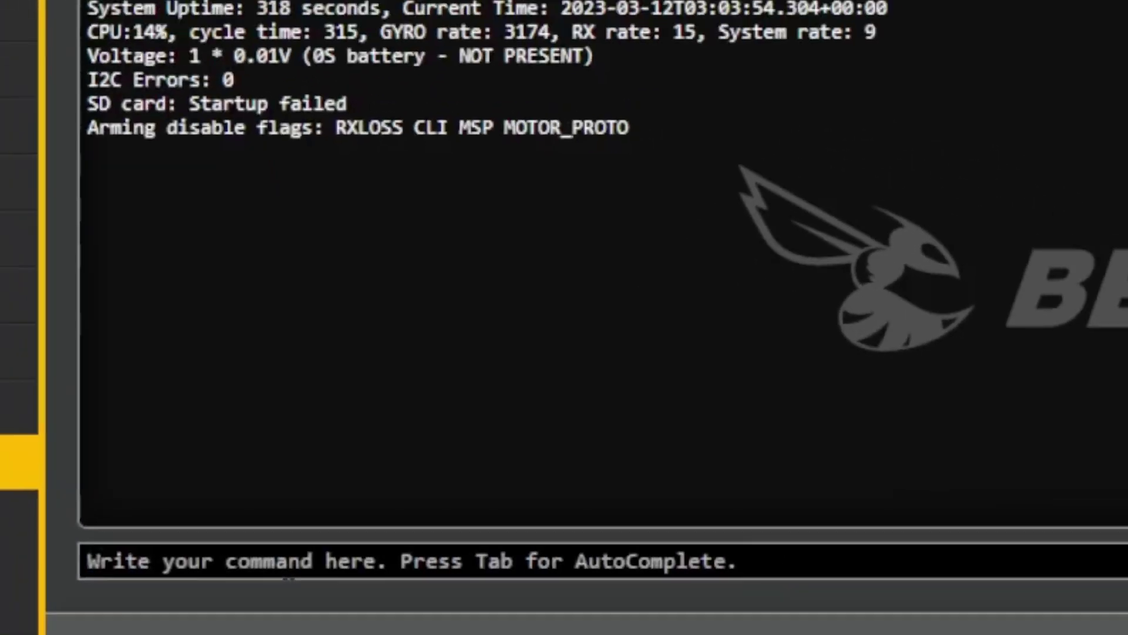
{"action": "left_click_drag", "start_coordinate": [242, 254], "coordinate": [398, 254]}
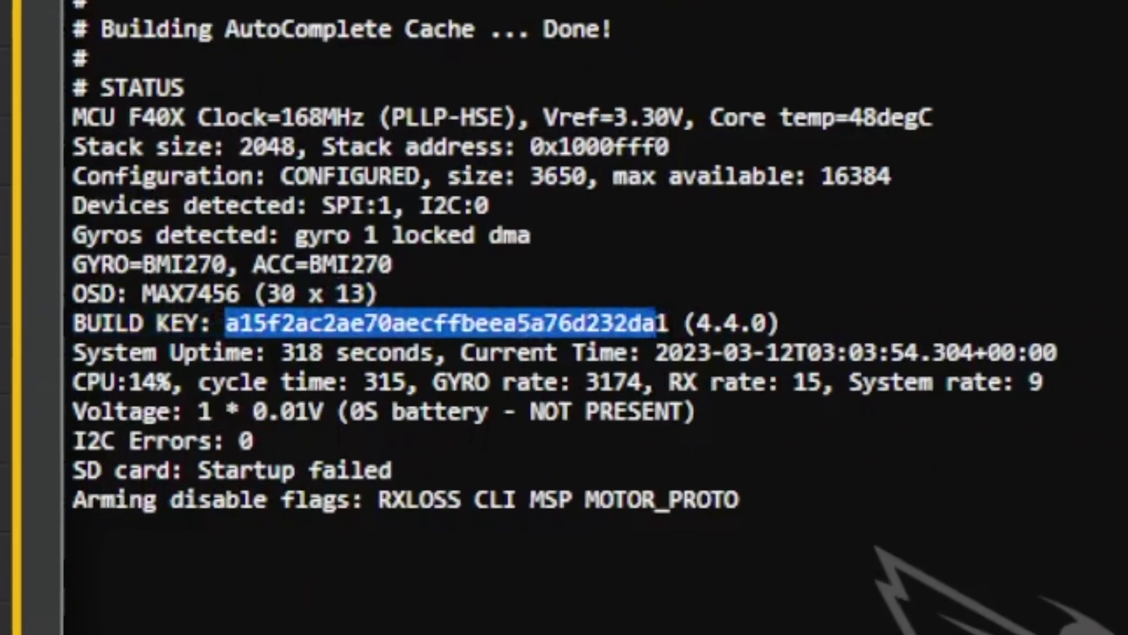
{"action": "right_click", "coordinate": [650, 323]}
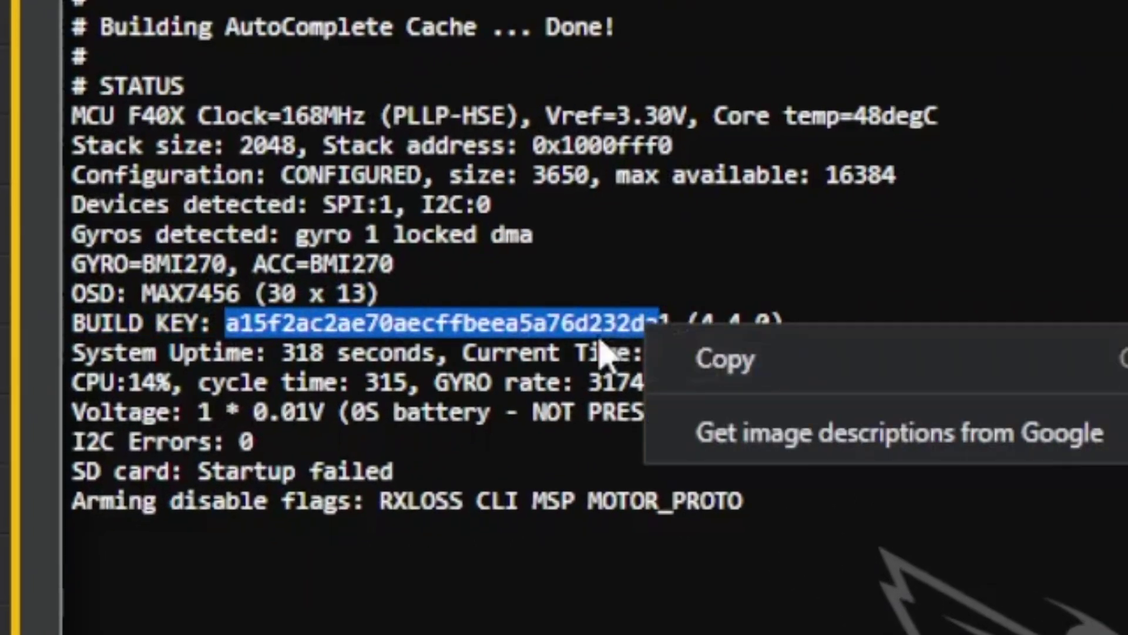
{"action": "key", "text": "Escape"}
{"action": "left_click_drag", "start_coordinate": [672, 322], "coordinate": [232, 324]}
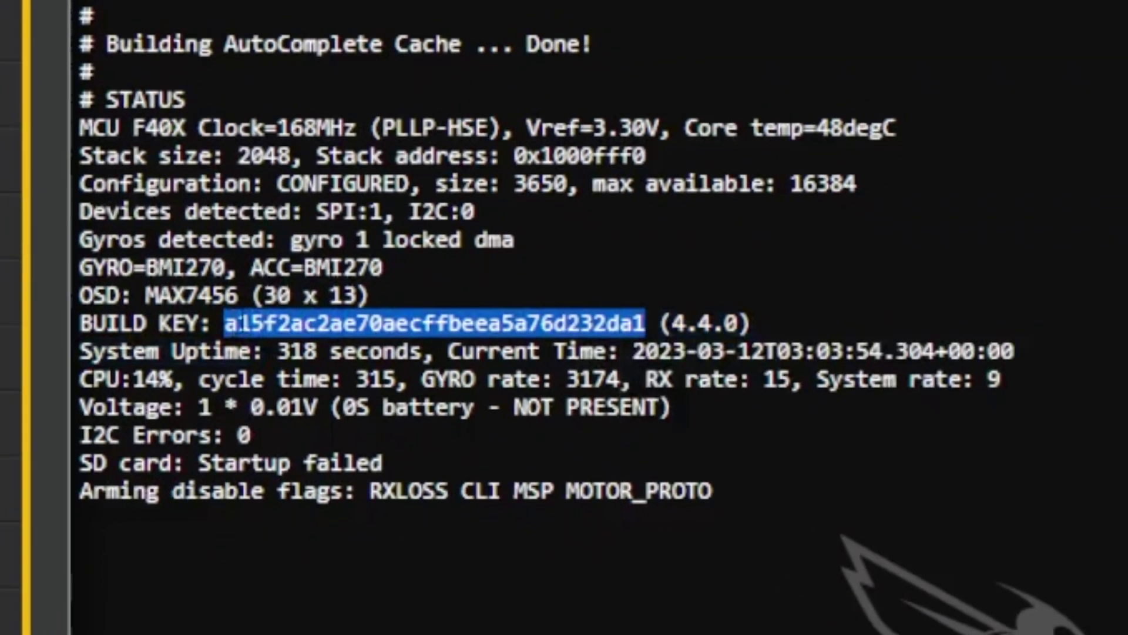
{"action": "right_click", "coordinate": [239, 323]}
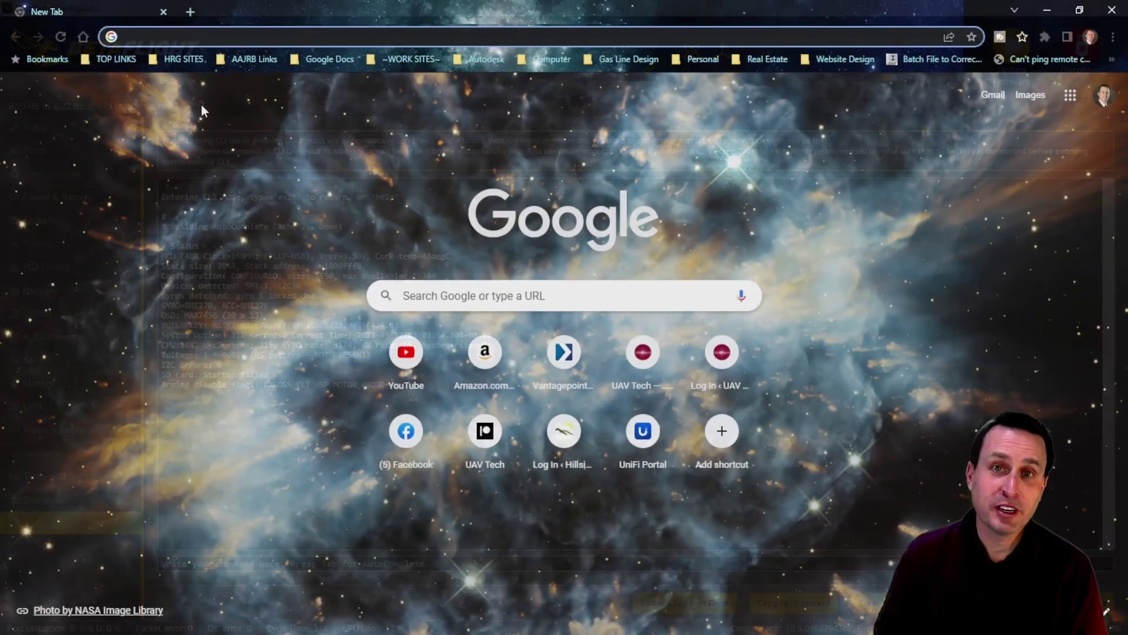
{"action": "key", "text": "ctrl+v"}
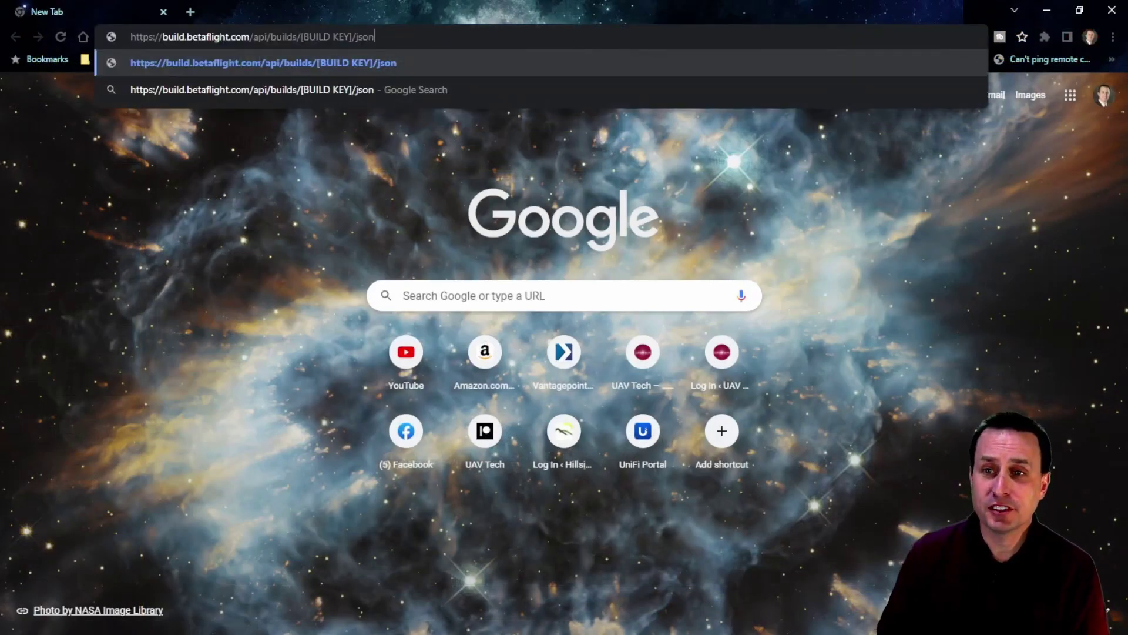
{"action": "left_click_drag", "start_coordinate": [304, 36], "coordinate": [114, 54]}
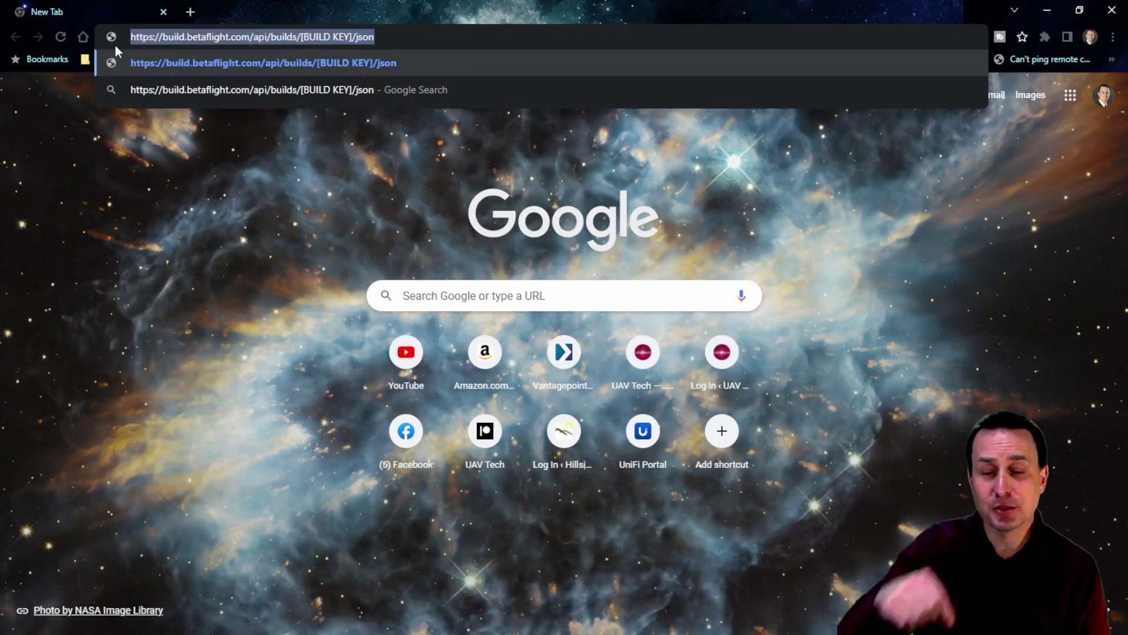
{"action": "left_click", "coordinate": [136, 37]}
{"action": "left_click", "coordinate": [316, 36]}
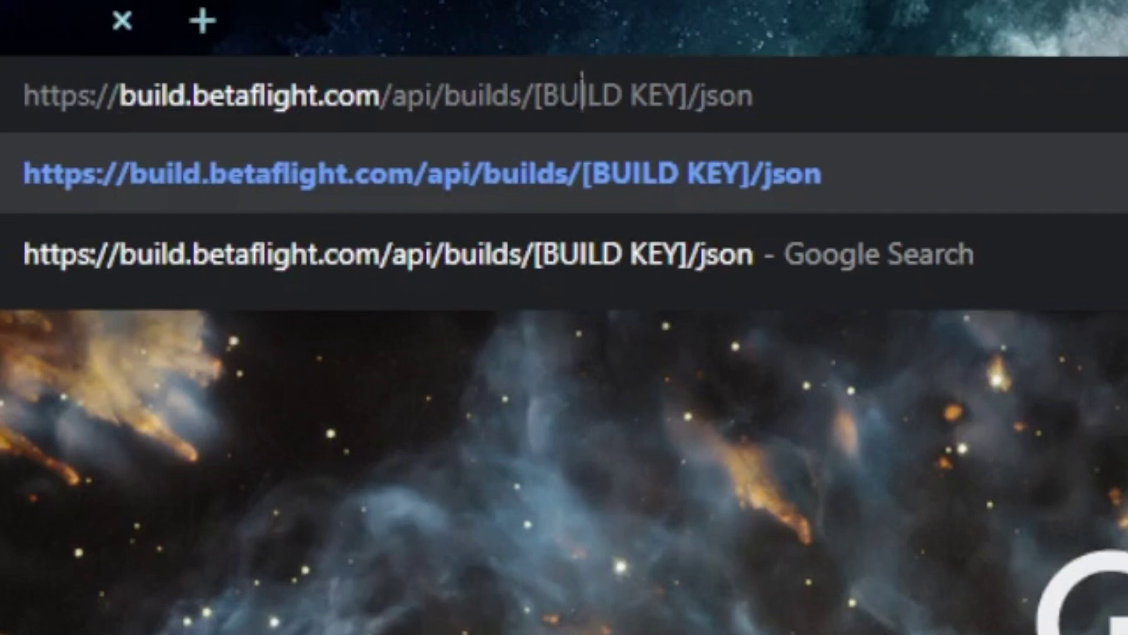
{"action": "left_click_drag", "start_coordinate": [538, 112], "coordinate": [693, 114]}
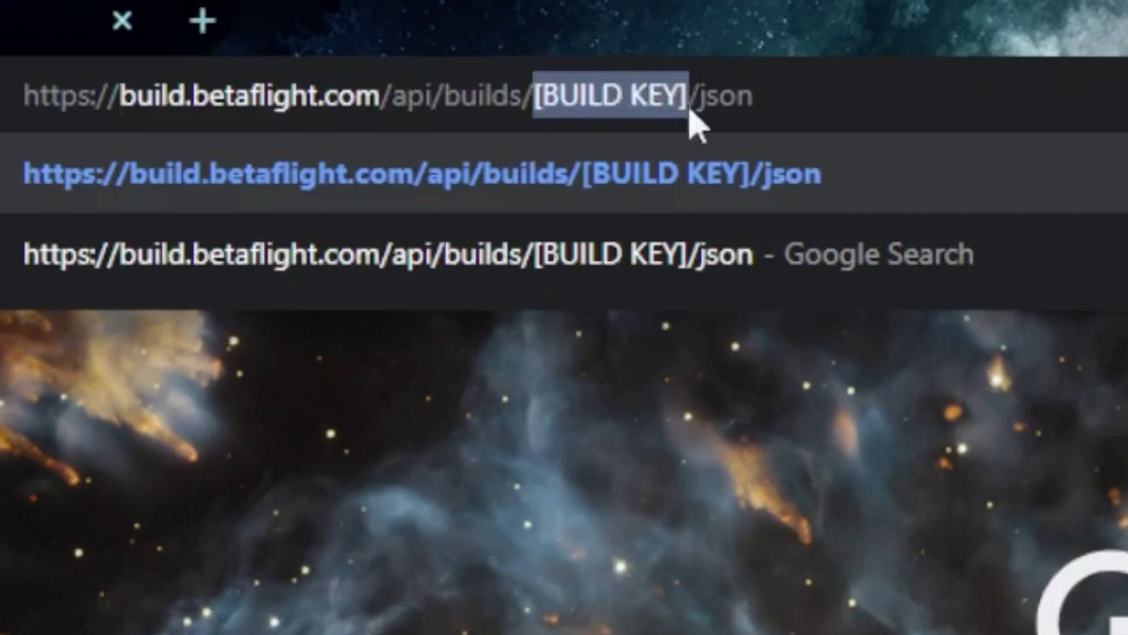
{"action": "key", "text": "ctrl+v"}
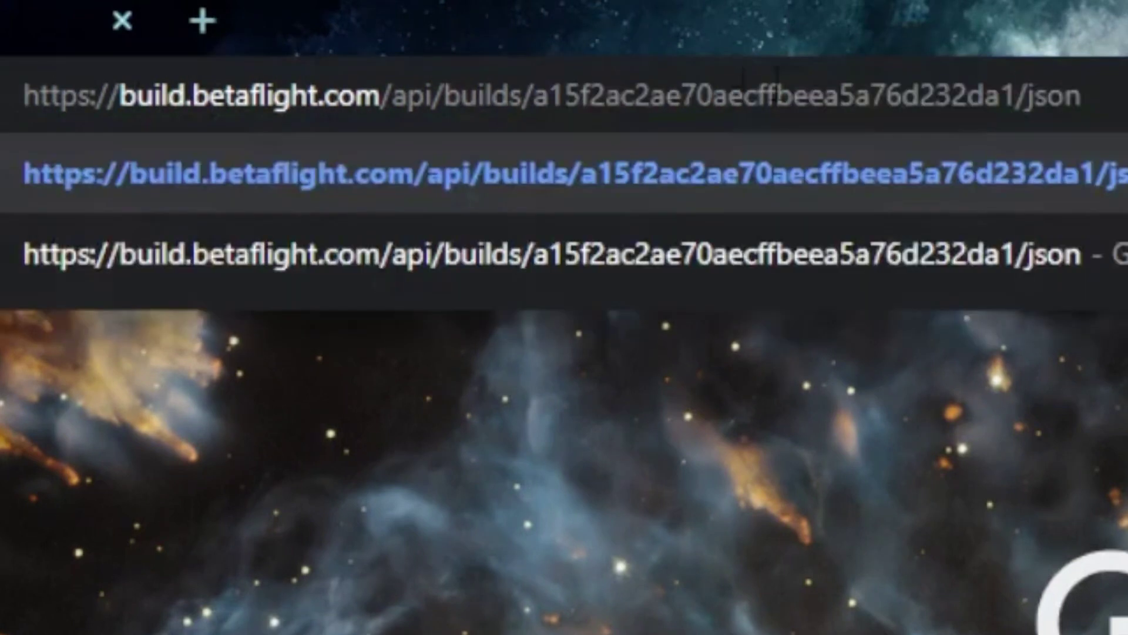
{"action": "left_click", "coordinate": [1093, 94]}
{"action": "key", "text": "Return"}
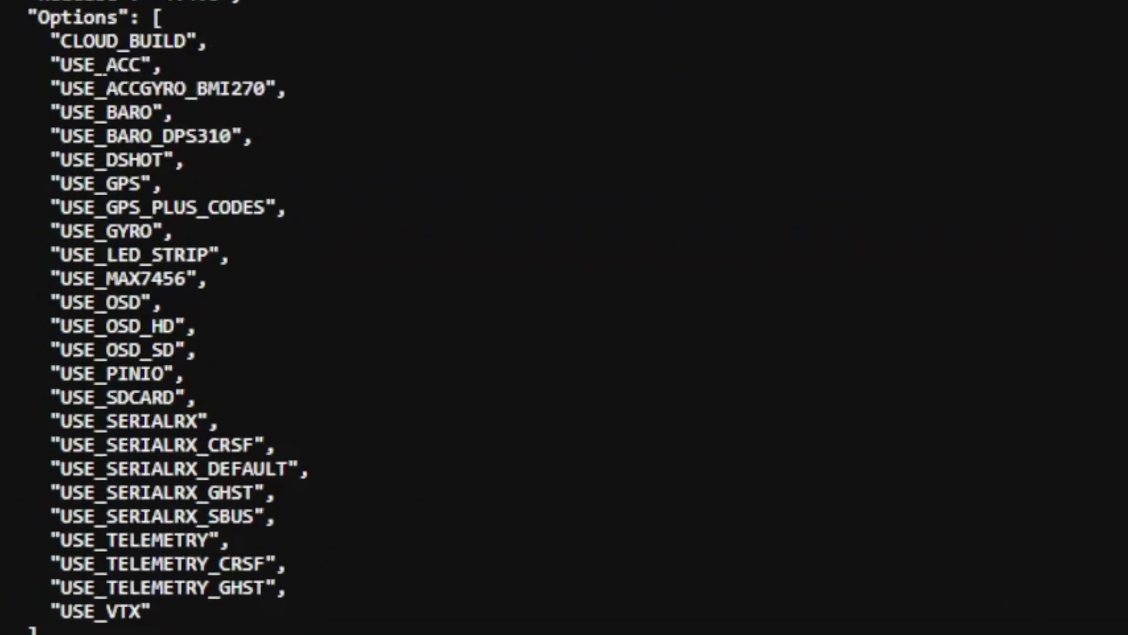
- Examine the Options list of the build JSON, including the accelerometer and barometer entries
{"action": "left_click_drag", "start_coordinate": [59, 65], "coordinate": [164, 65]}
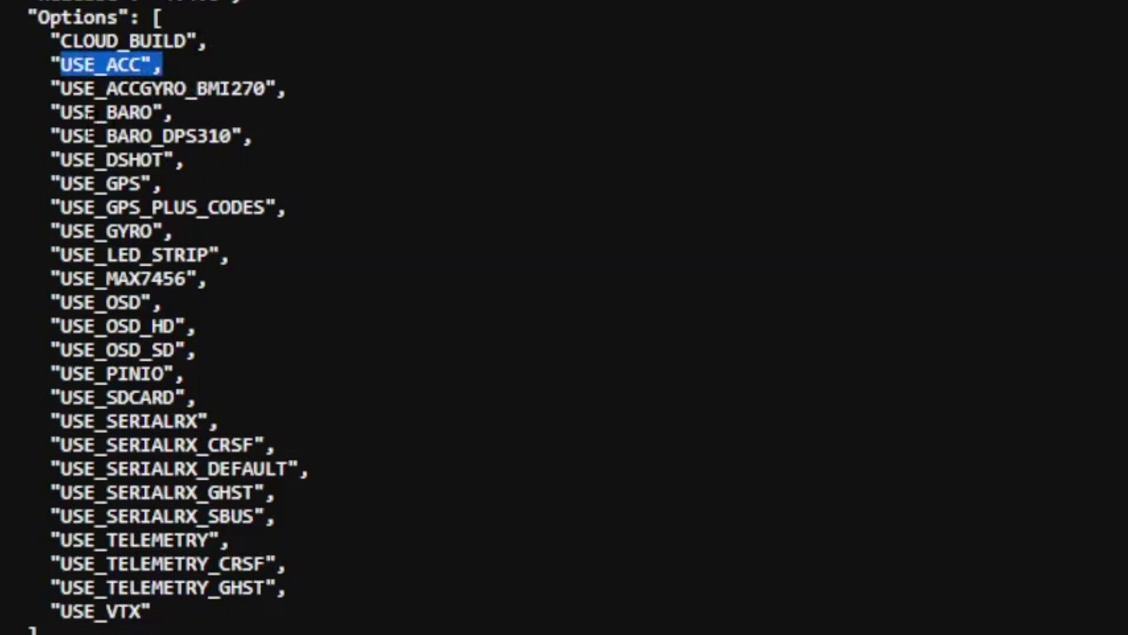
{"action": "left_click", "coordinate": [72, 92]}
{"action": "left_click_drag", "start_coordinate": [51, 111], "coordinate": [172, 111]}
{"action": "left_click", "coordinate": [176, 279]}
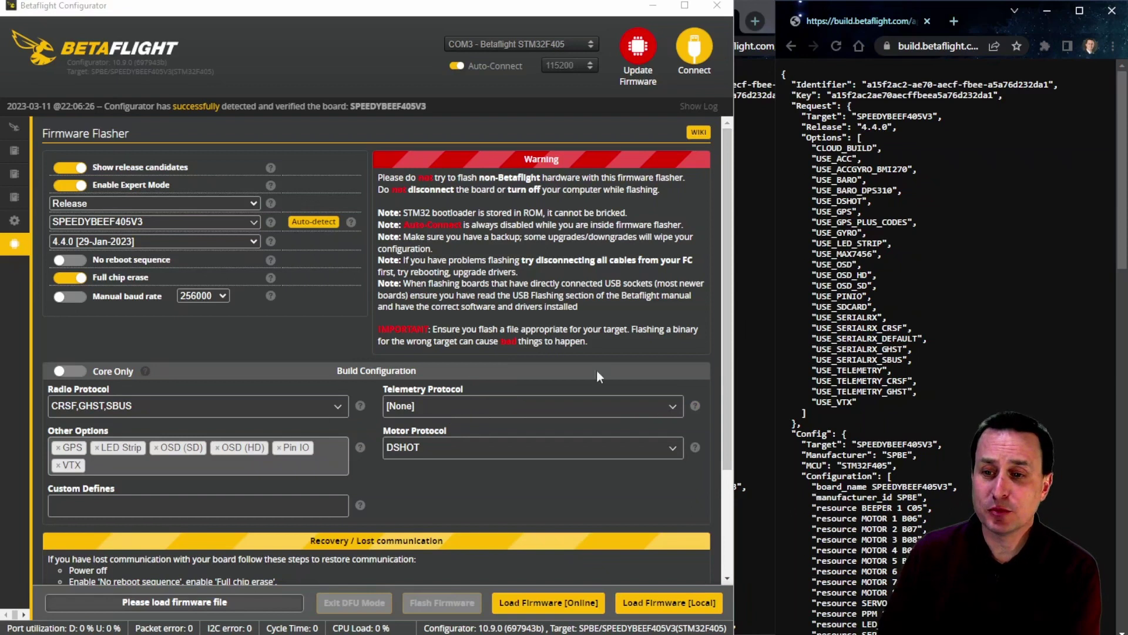
- In Betaflight Configurator's Firmware Flasher, add Cam. Control to Other Options and set the Telemetry Protocol to SMARTPORT
{"action": "left_click", "coordinate": [449, 409]}
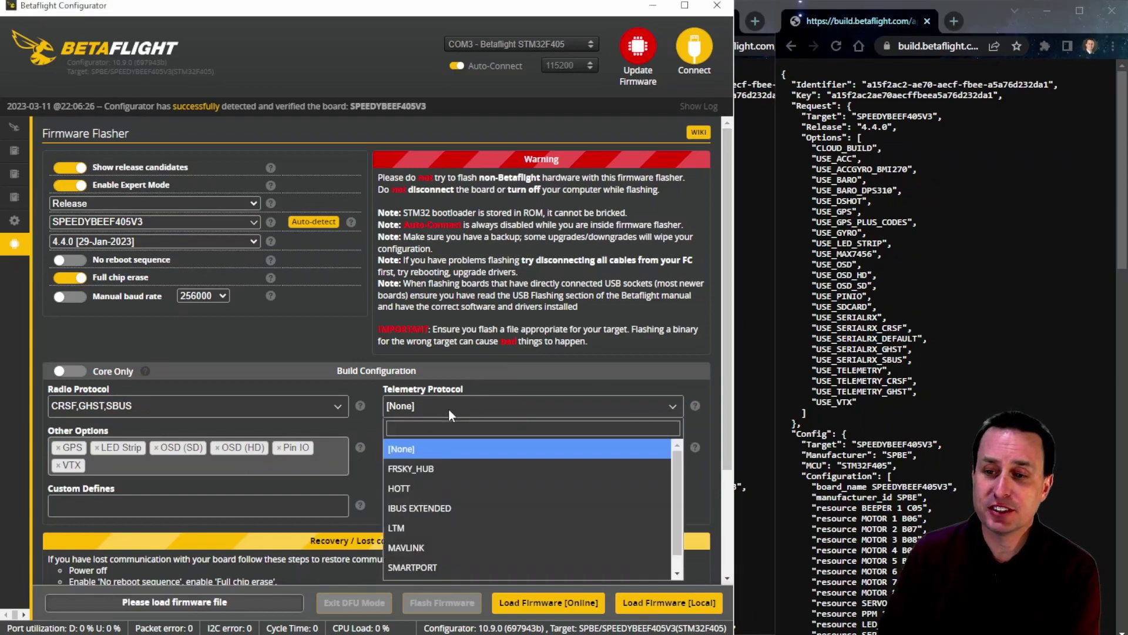
{"action": "scroll", "coordinate": [443, 538], "scroll_direction": "down", "scroll_amount": 1}
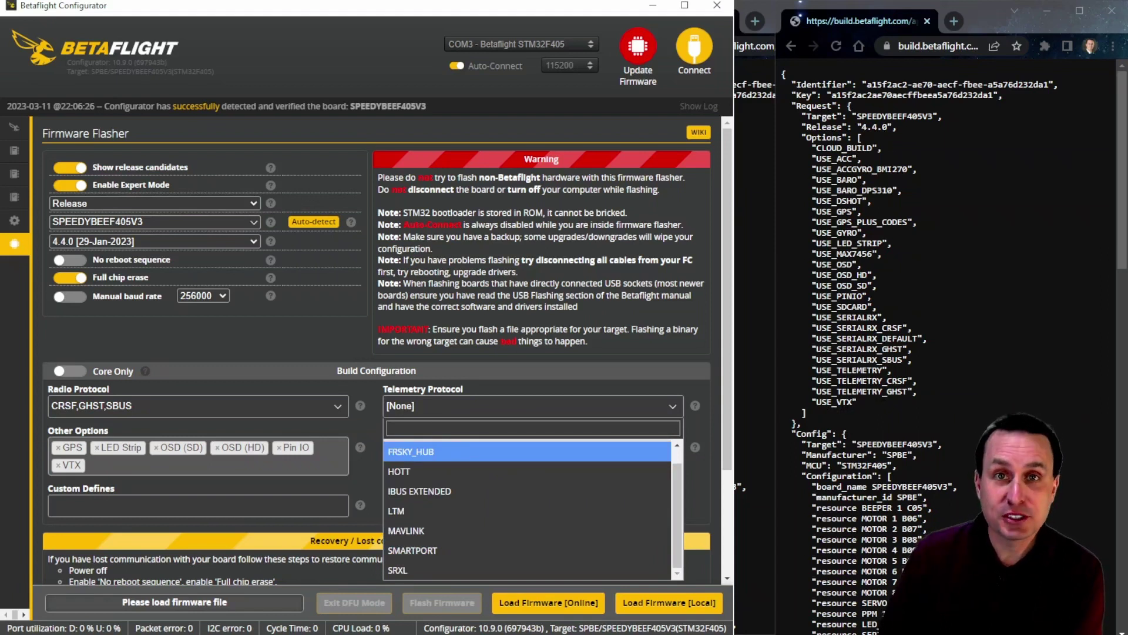
{"action": "left_click", "coordinate": [123, 465]}
{"action": "scroll", "coordinate": [124, 523], "scroll_direction": "up", "scroll_amount": 3}
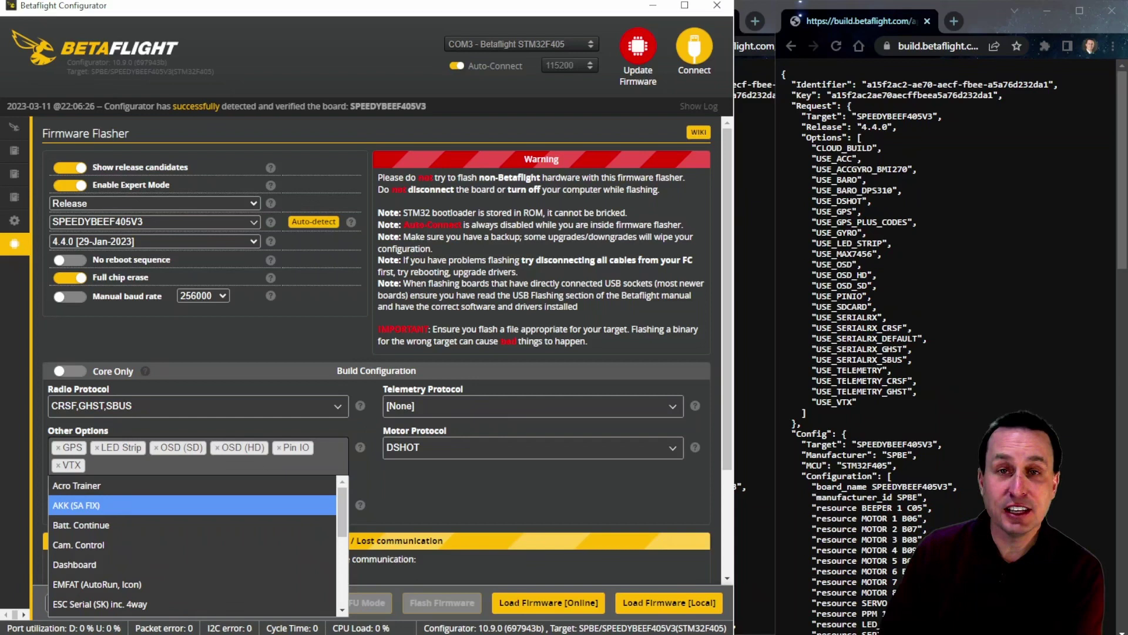
{"action": "key", "text": "alt+Tab"}
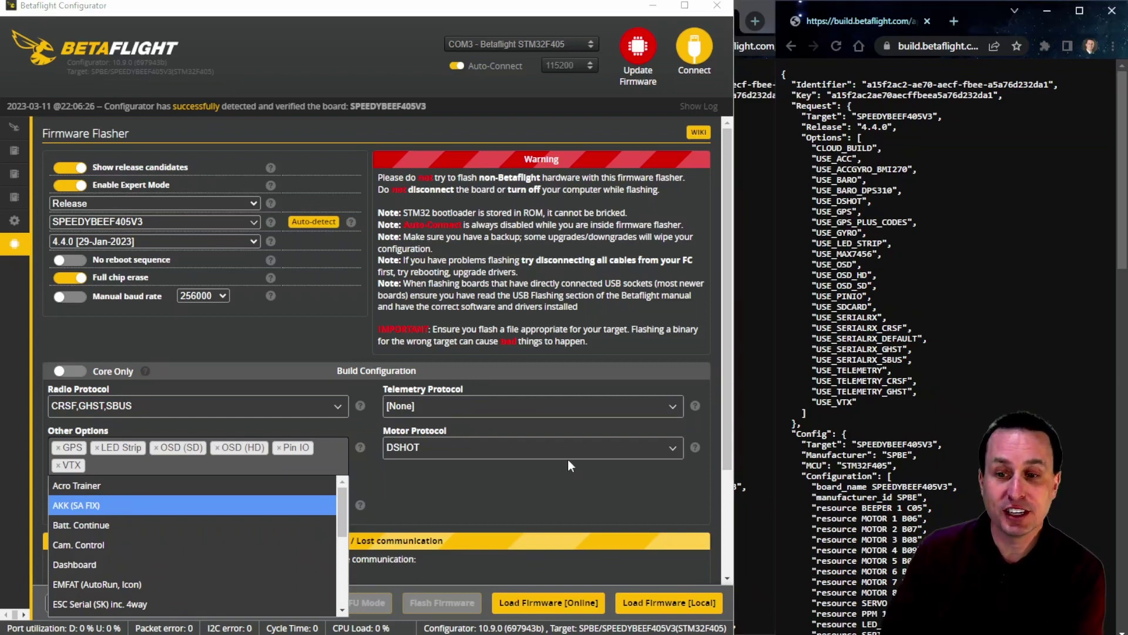
{"action": "left_click", "coordinate": [84, 550]}
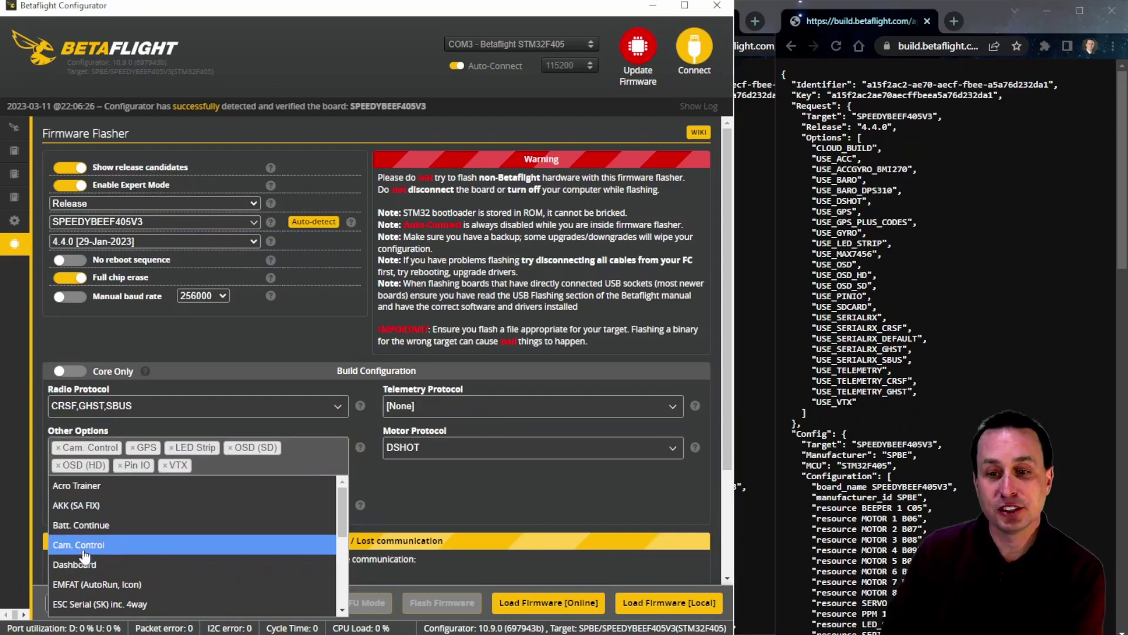
{"action": "left_click", "coordinate": [421, 477]}
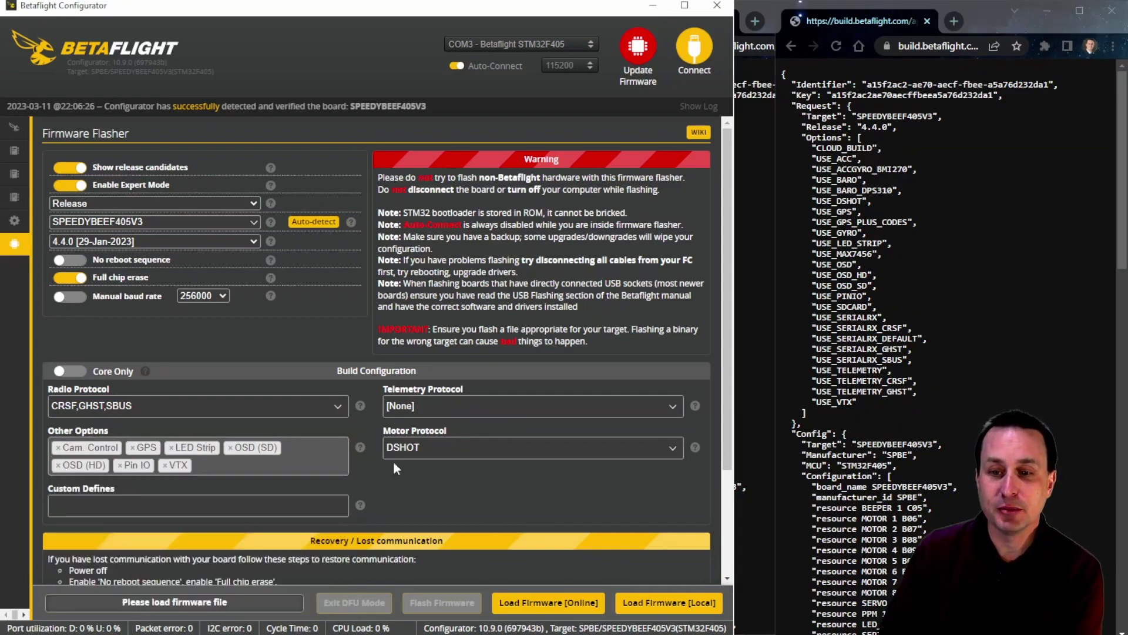
{"action": "left_click", "coordinate": [440, 404]}
{"action": "left_click", "coordinate": [434, 563]}
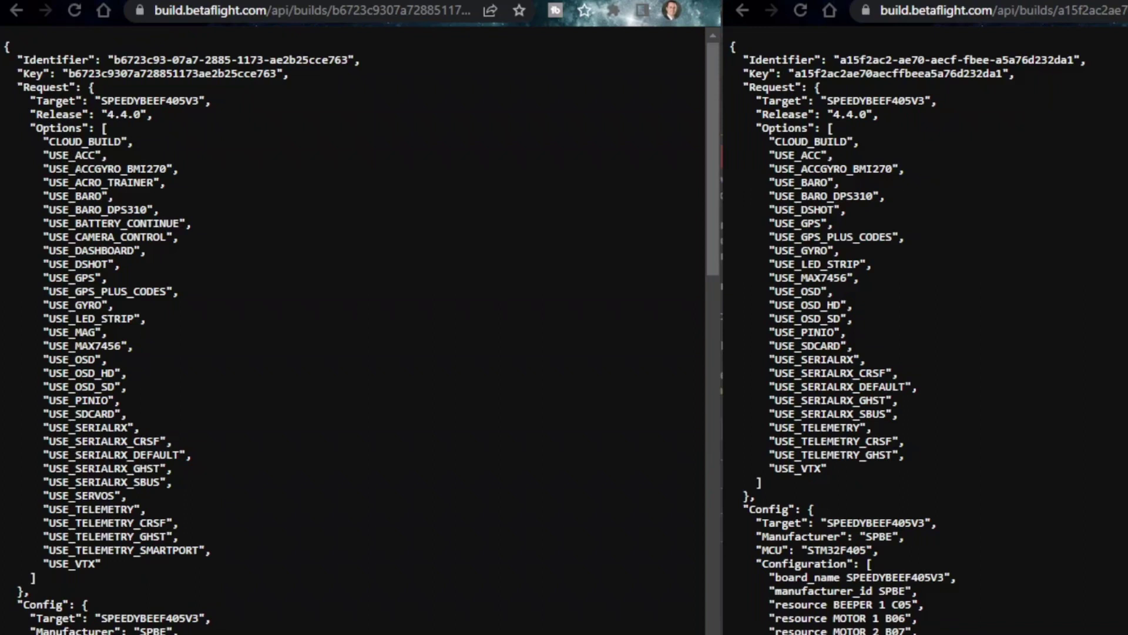
- Compare the two builds' Options lists in Chrome, checking the Acro Trainer, Dashboard, Camera Control and SmartPort telemetry entries
{"action": "left_click_drag", "start_coordinate": [75, 183], "coordinate": [153, 182]}
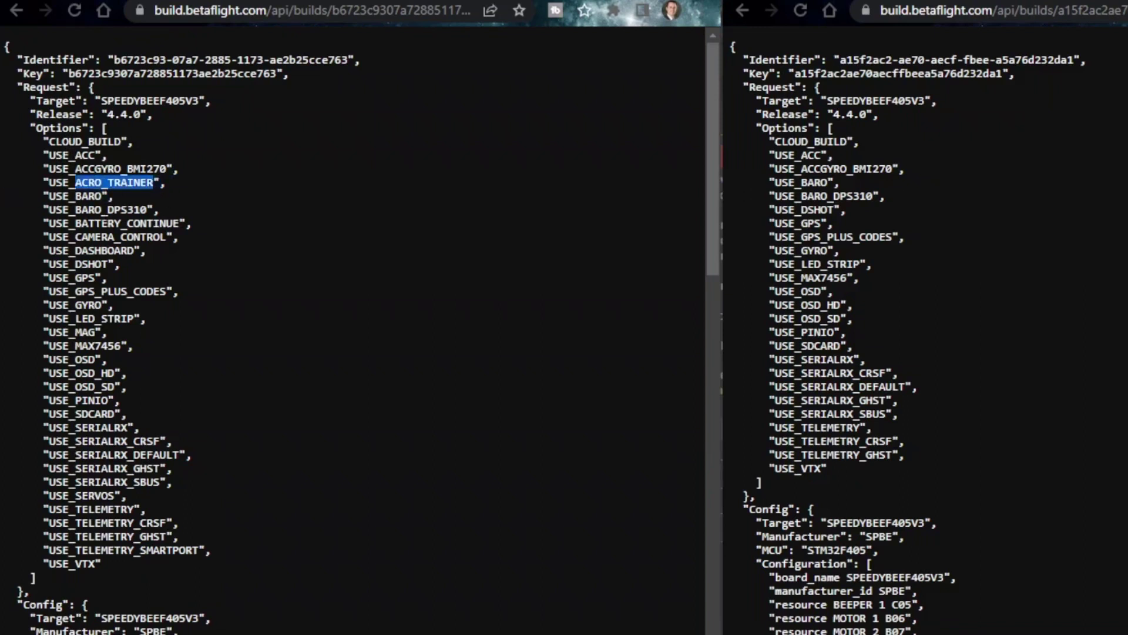
{"action": "left_click_drag", "start_coordinate": [75, 250], "coordinate": [140, 251]}
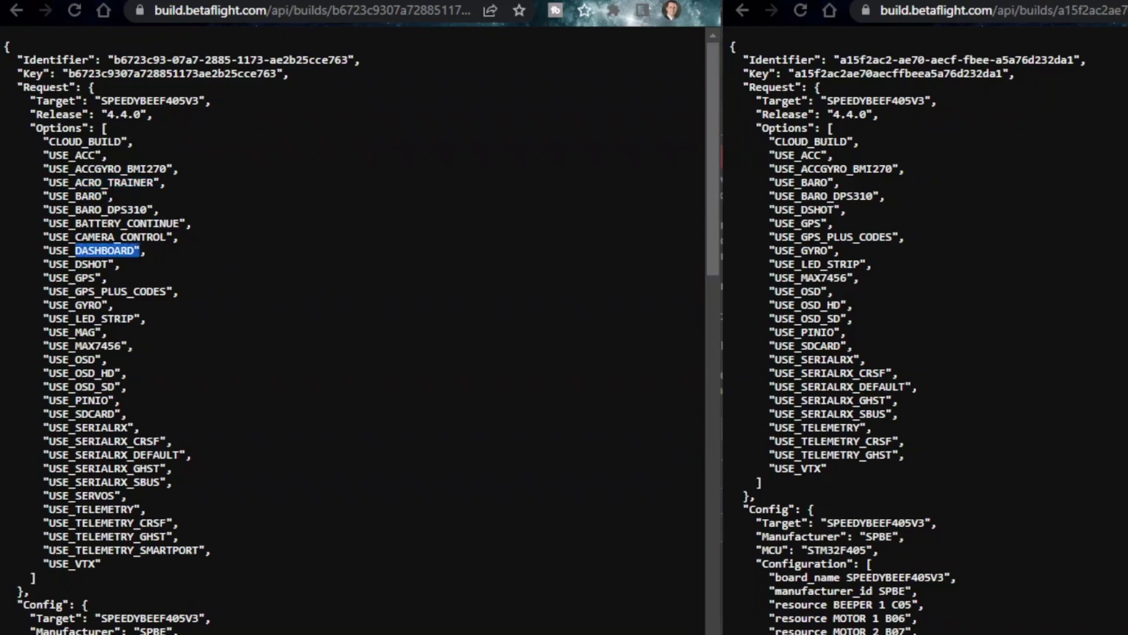
{"action": "left_click_drag", "start_coordinate": [141, 550], "coordinate": [210, 549]}
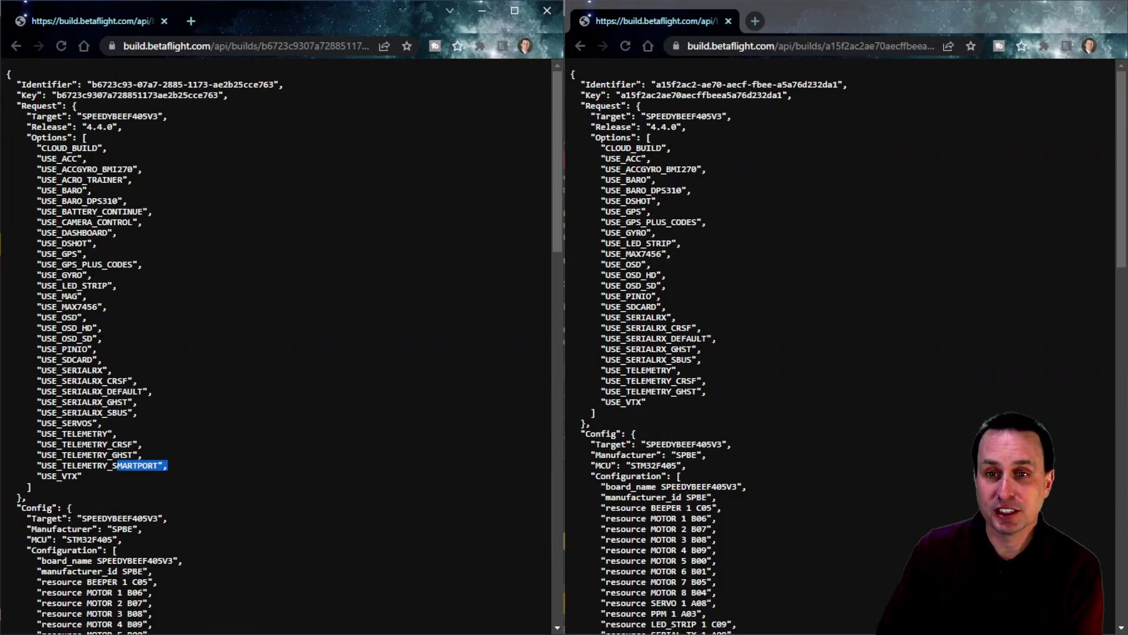
{"action": "left_click", "coordinate": [824, 387]}
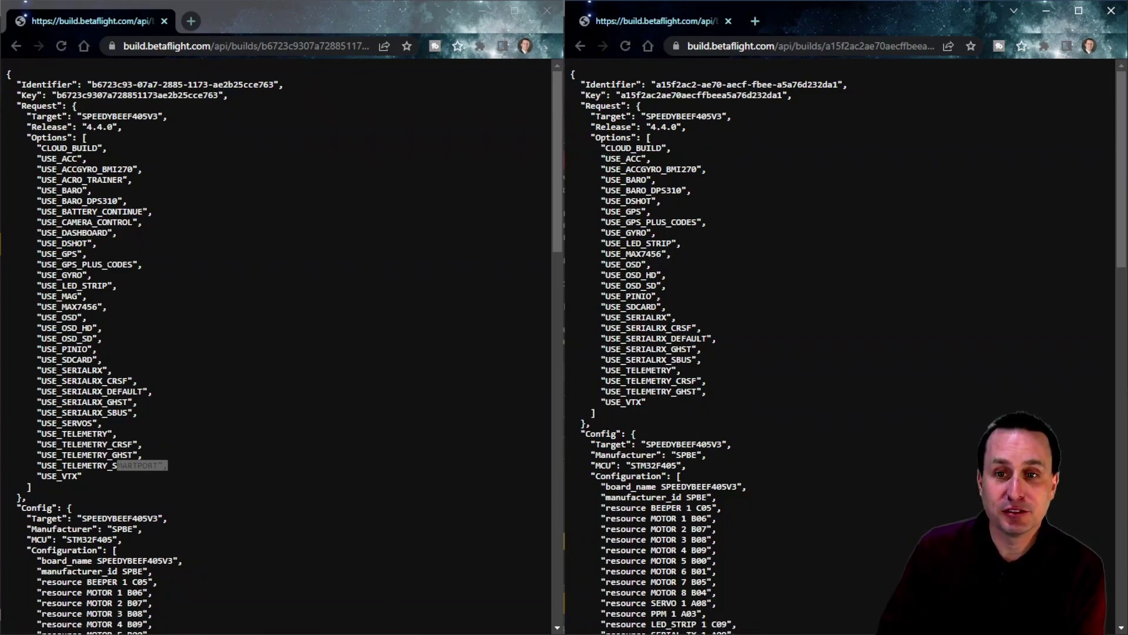
{"action": "left_click_drag", "start_coordinate": [36, 233], "coordinate": [141, 222]}
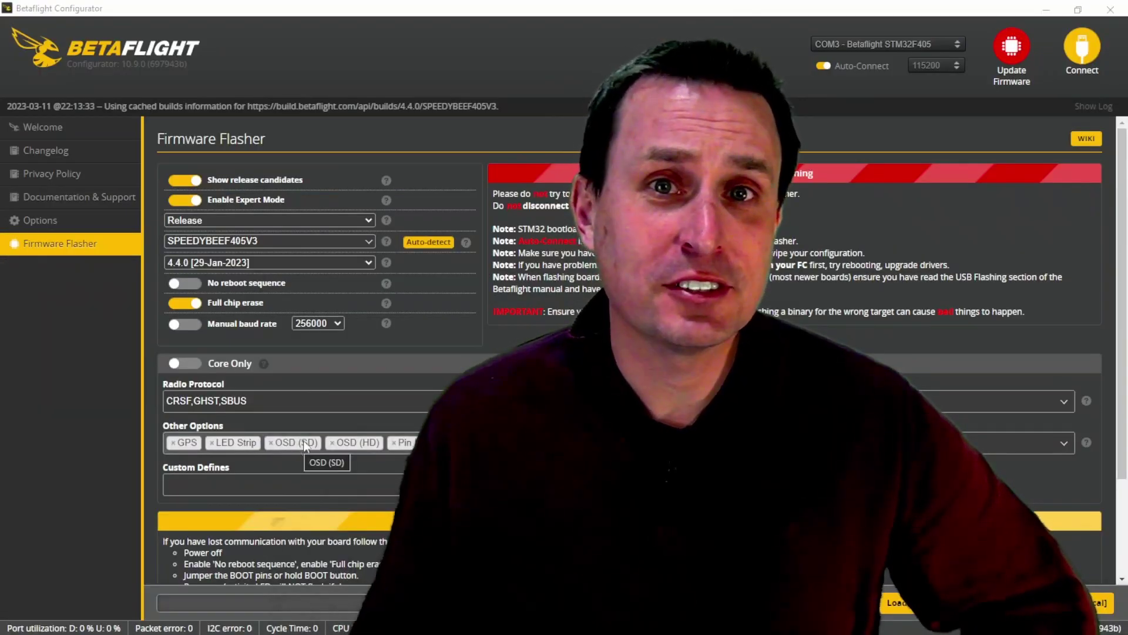
- Open the Firmware Flasher wiki page from the configurator and examine its Other Options table of build options and descriptions
{"action": "left_click", "coordinate": [1097, 138]}
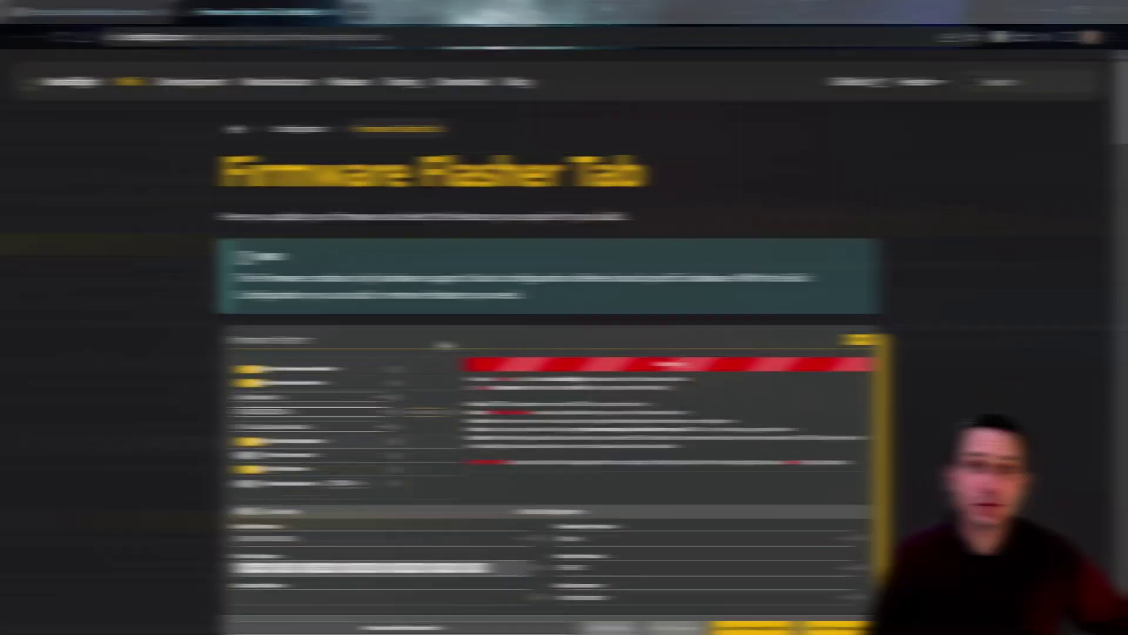
{"action": "scroll", "coordinate": [598, 341], "scroll_direction": "down", "scroll_amount": 15}
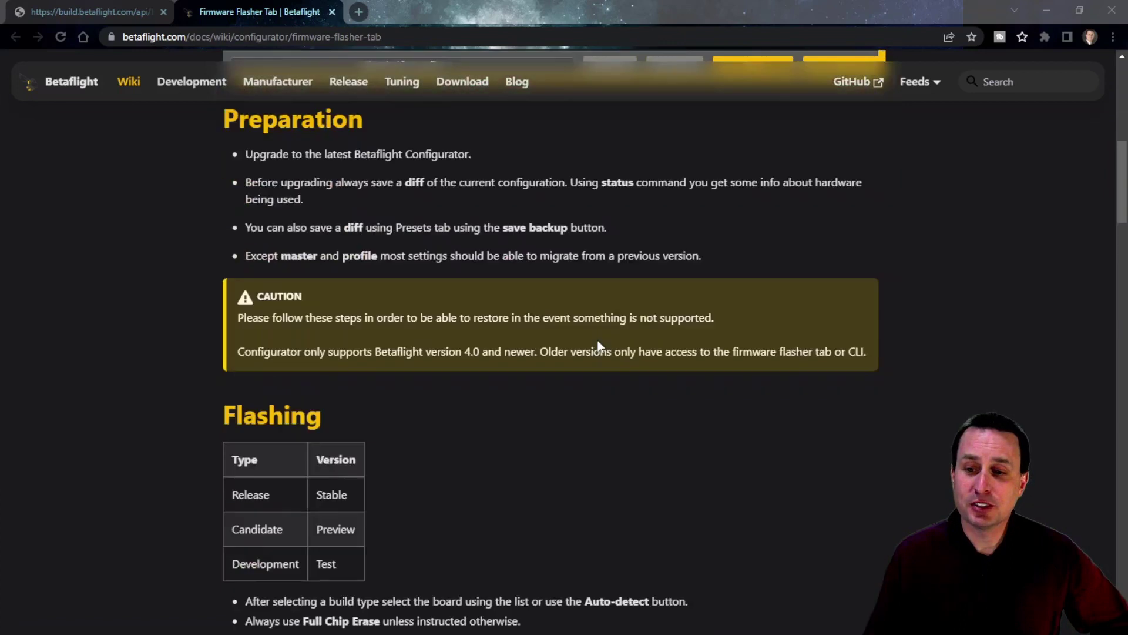
{"action": "scroll", "coordinate": [598, 342], "scroll_direction": "down", "scroll_amount": 20}
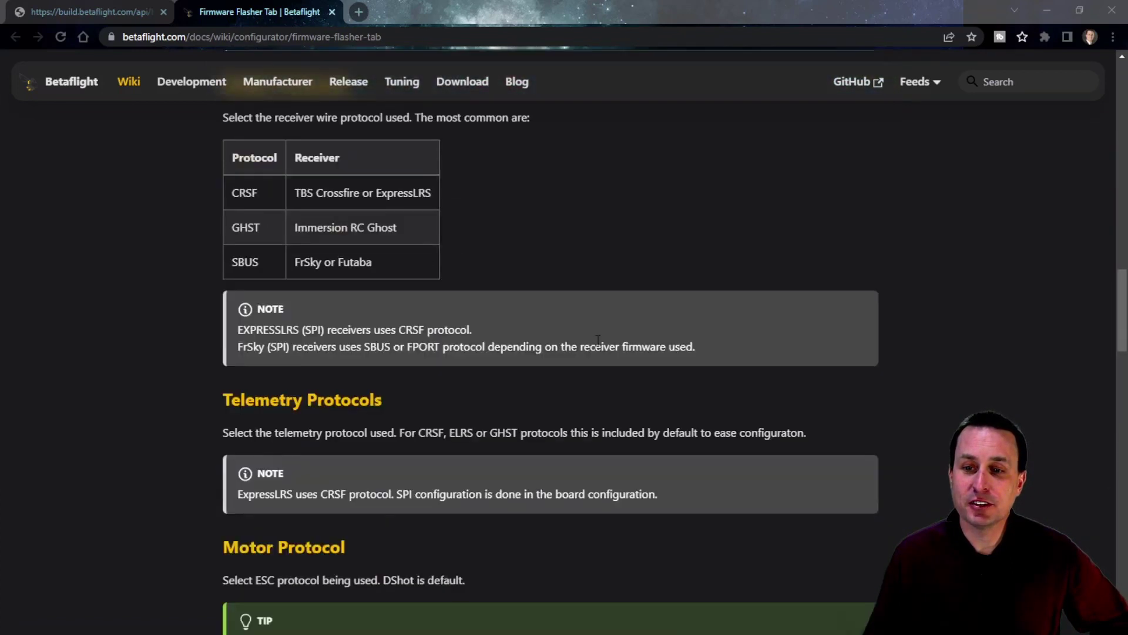
{"action": "scroll", "coordinate": [598, 342], "scroll_direction": "down", "scroll_amount": 2}
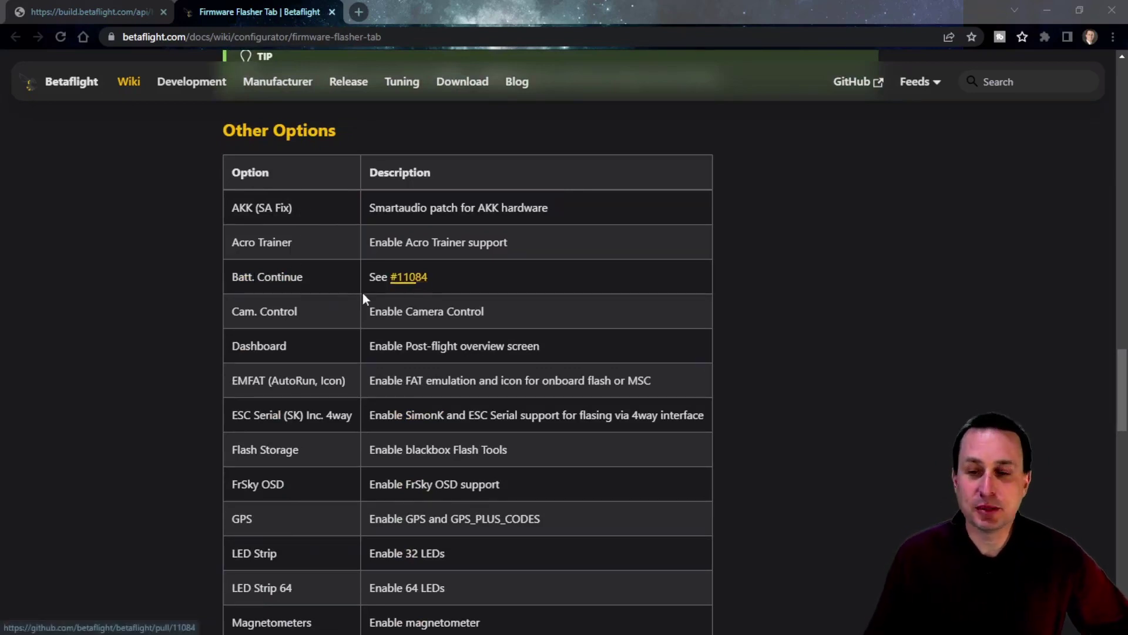
{"action": "scroll", "coordinate": [353, 338], "scroll_direction": "down", "scroll_amount": 1}
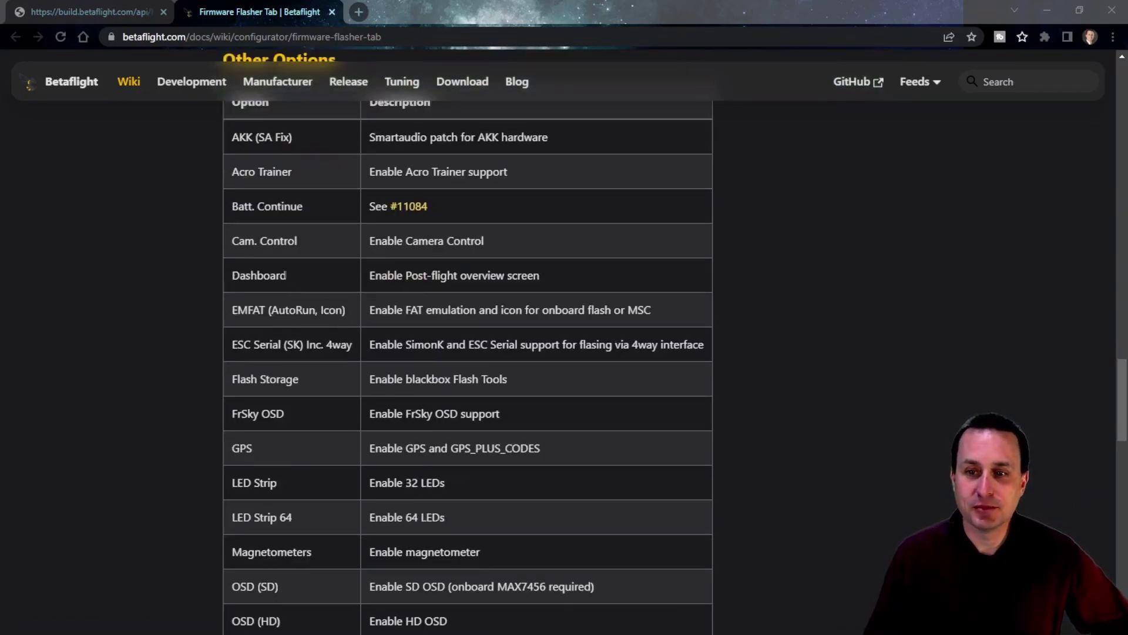
{"action": "scroll", "coordinate": [368, 366], "scroll_direction": "down", "scroll_amount": 4}
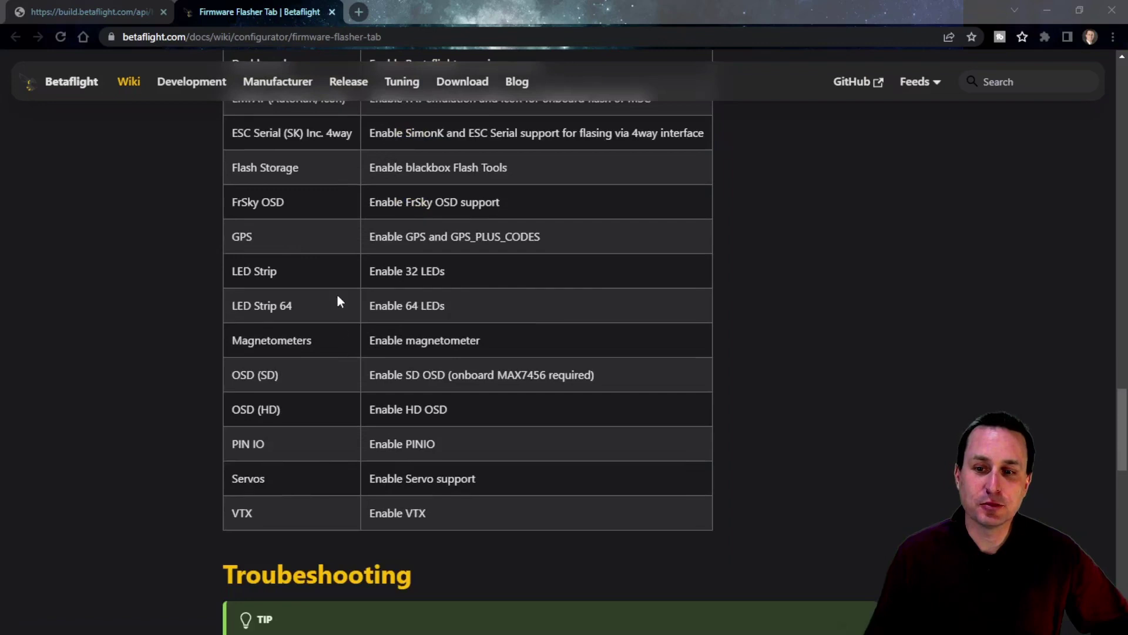